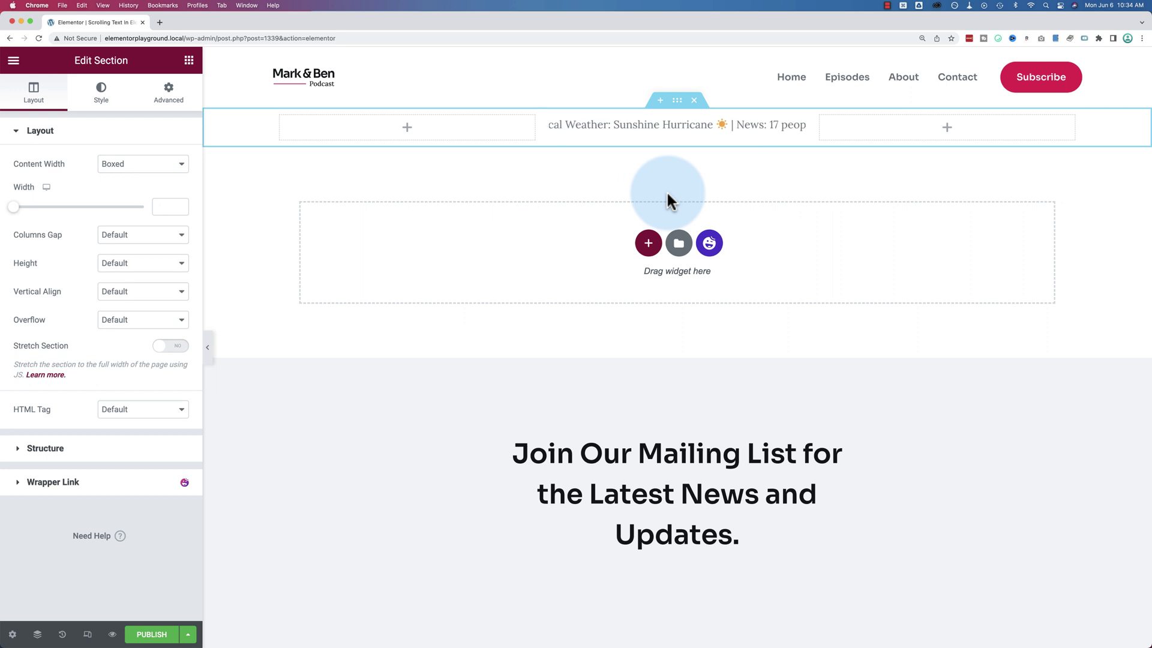
- Delete the existing section with the scrolling text and add a new three-column section below the header
{"action": "left_click", "coordinate": [694, 101]}
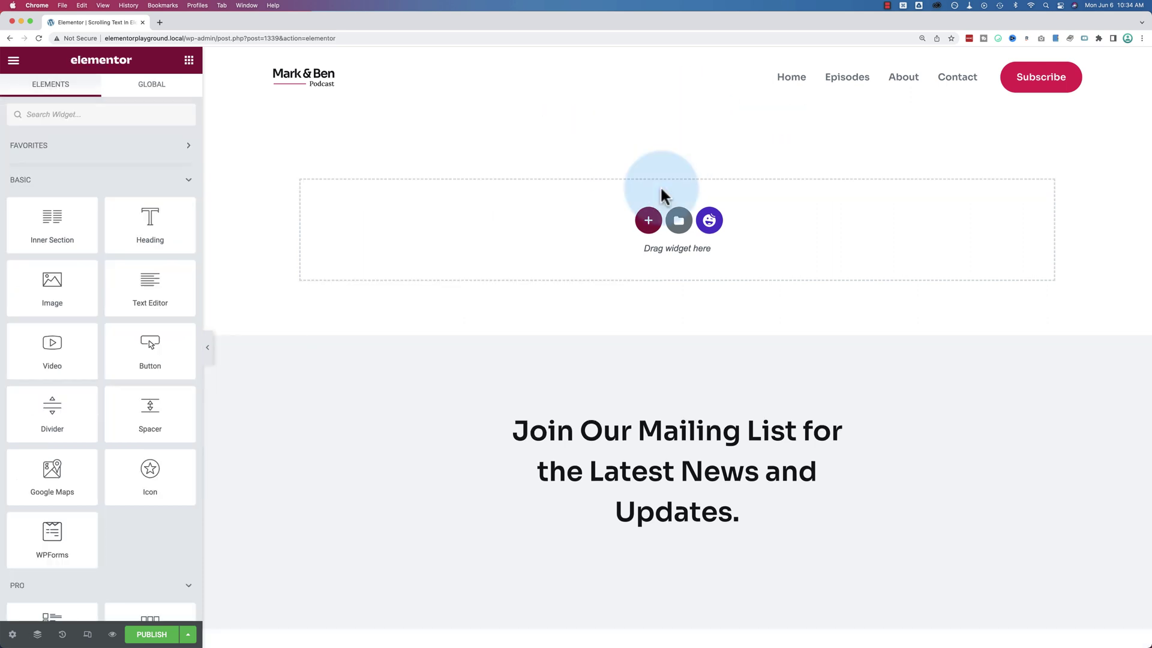
{"action": "left_click", "coordinate": [646, 222]}
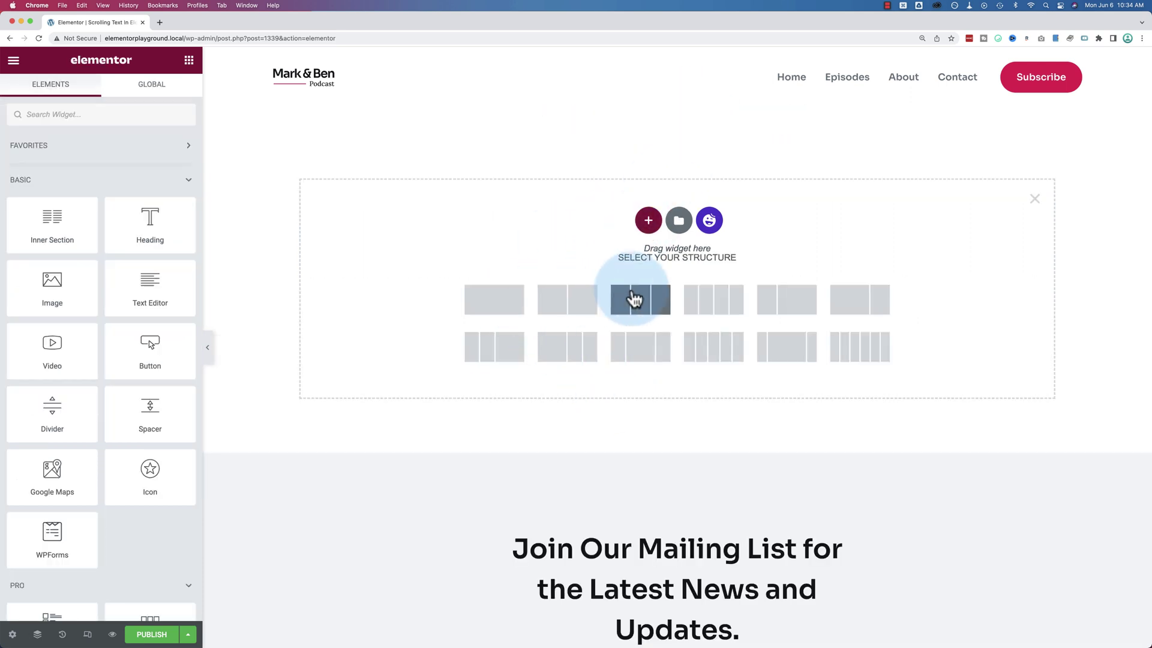
{"action": "left_click", "coordinate": [634, 298]}
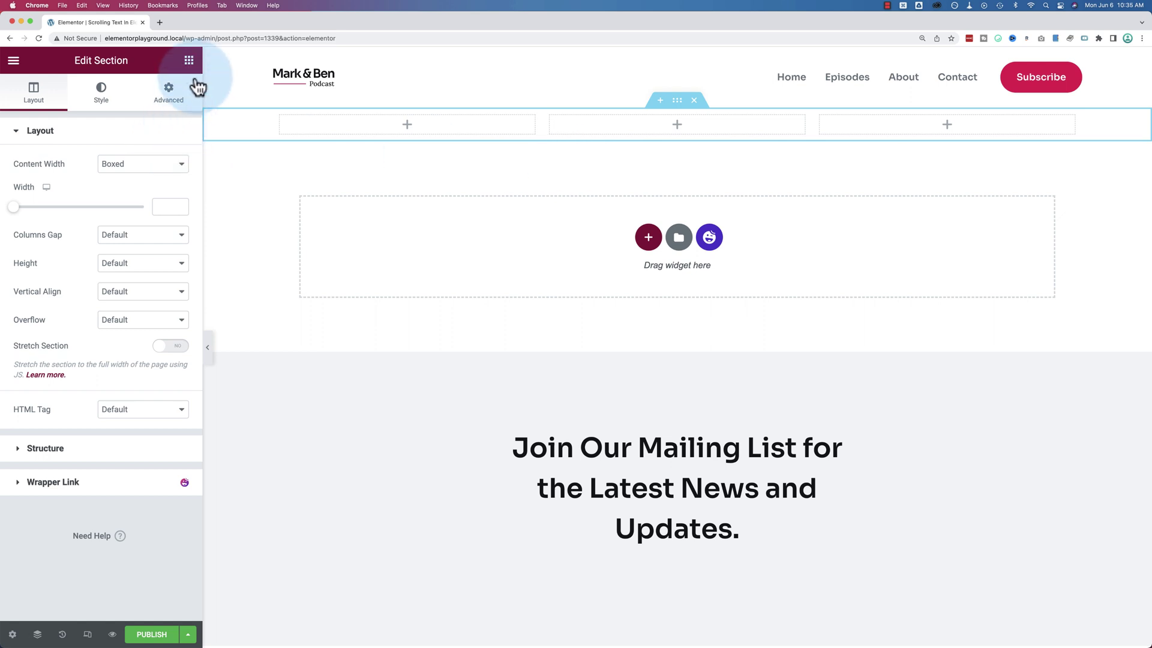
- Search the widgets for "html" and place an HTML widget in the new section's middle column
{"action": "left_click", "coordinate": [189, 60]}
{"action": "left_click", "coordinate": [83, 112]}
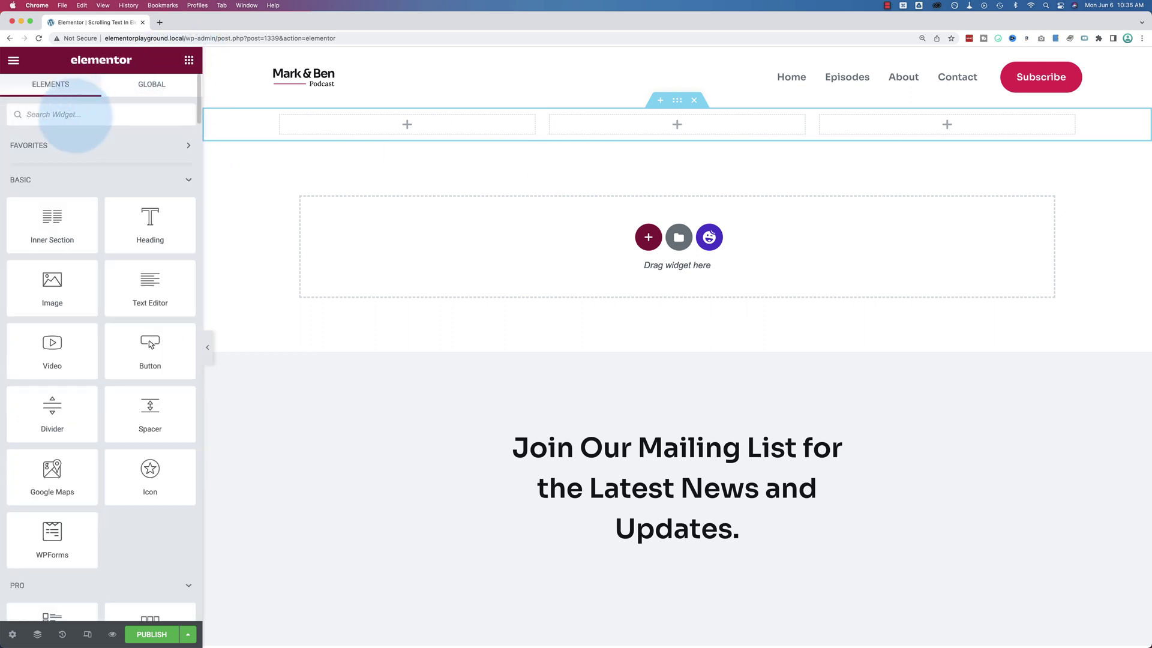
{"action": "type", "text": "html"}
{"action": "left_click_drag", "start_coordinate": [23, 167], "coordinate": [616, 124]}
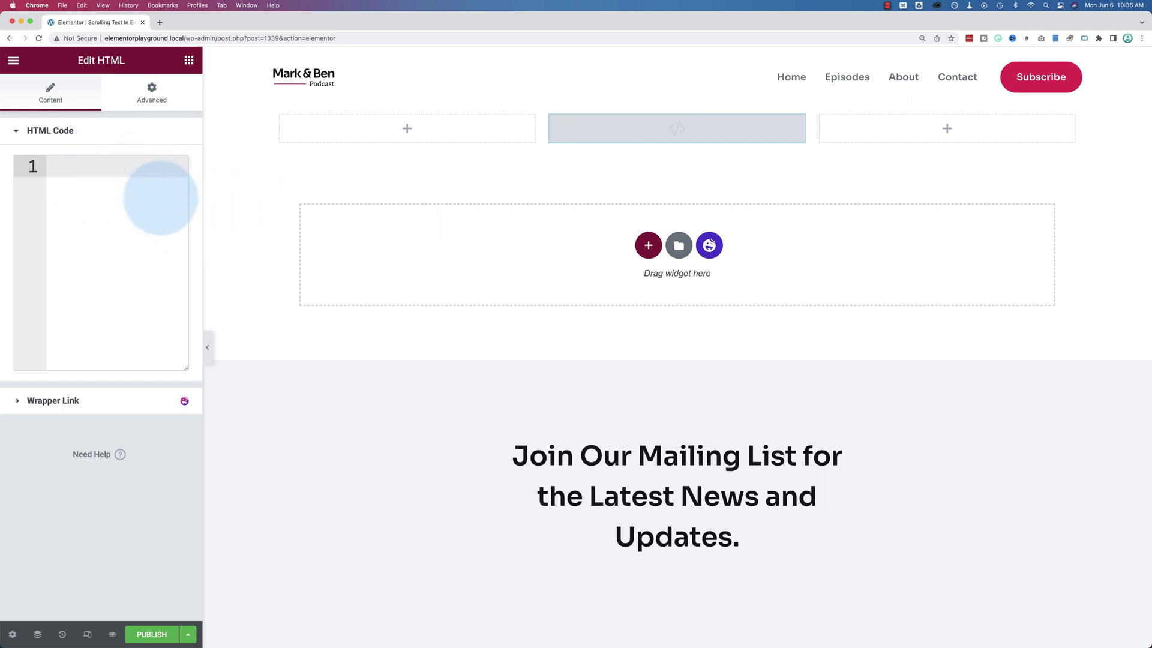
- Write a <marquee></marquee> element in the HTML widget's code with the text "Test" between the tags
{"action": "type", "text": "<"}
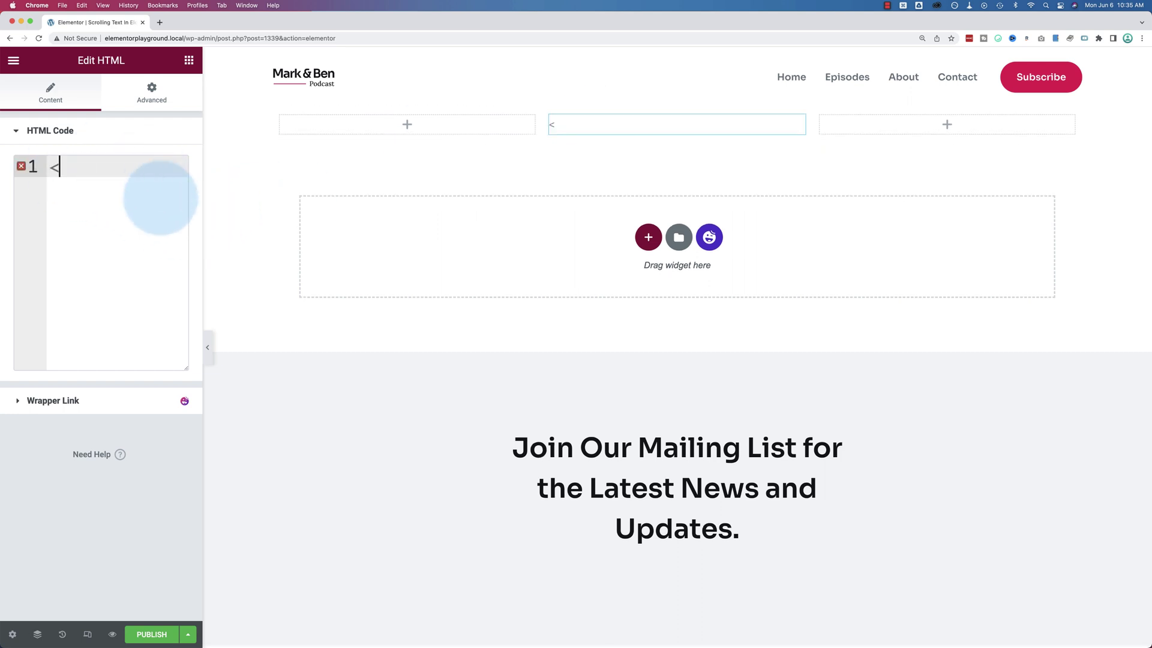
{"action": "type", "text": "marg"}
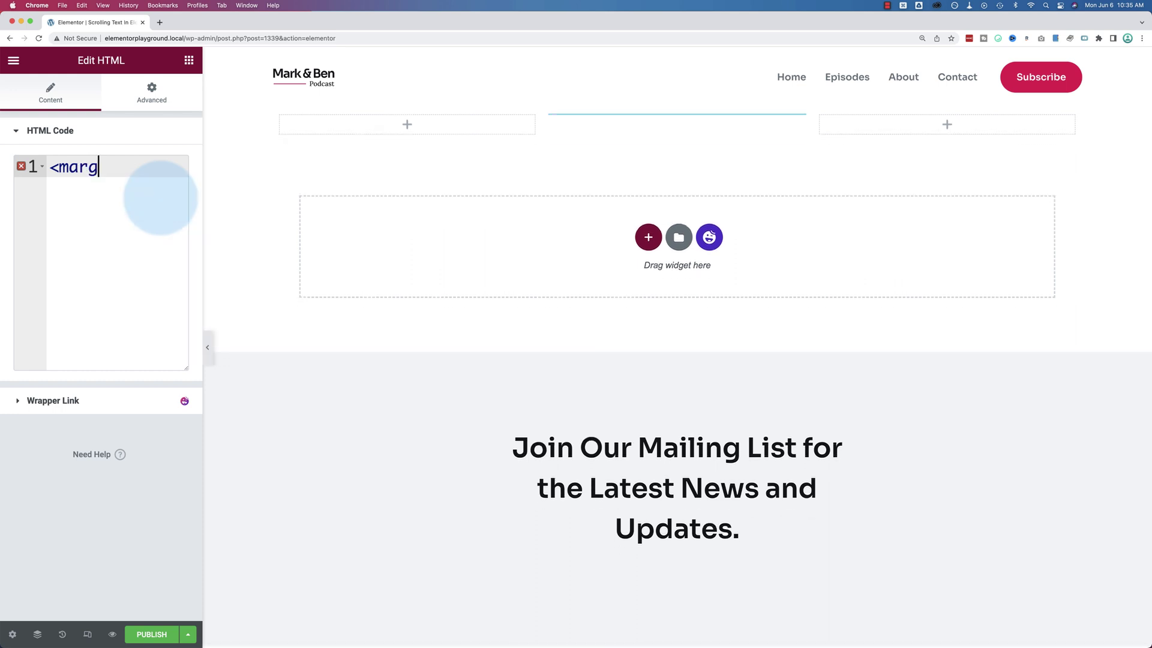
{"action": "type", "text": "qee"}
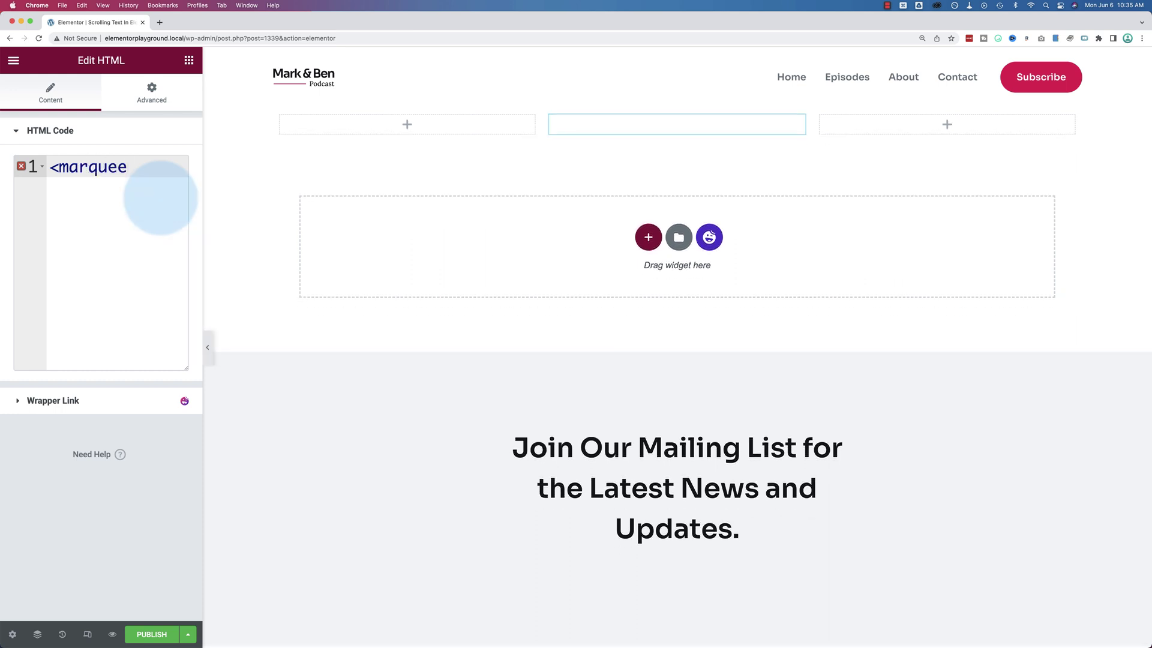
{"action": "type", "text": "></marquee>"}
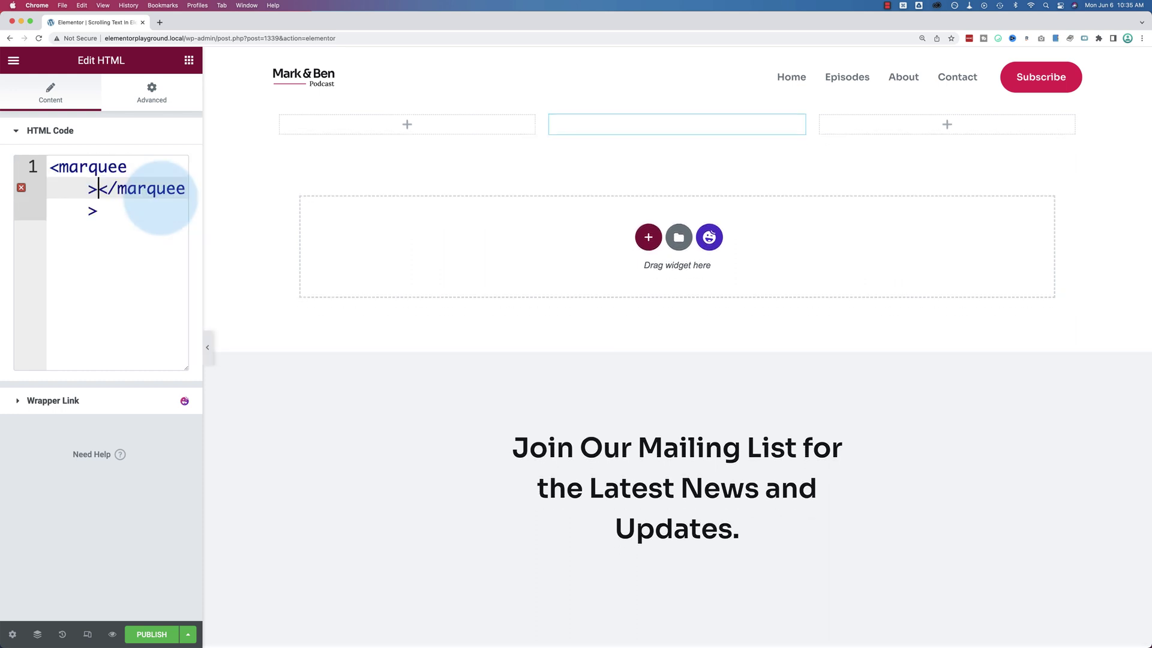
{"action": "left_click_drag", "start_coordinate": [98, 191], "coordinate": [120, 215]}
{"action": "left_click", "coordinate": [100, 191]}
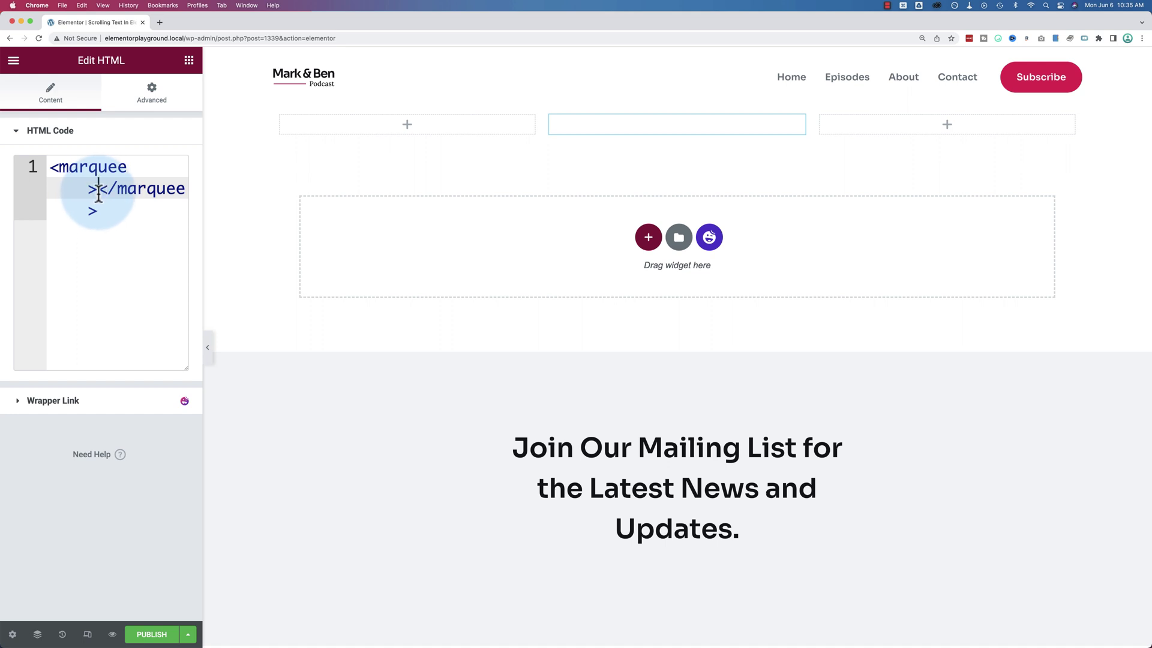
{"action": "type", "text": "Test"}
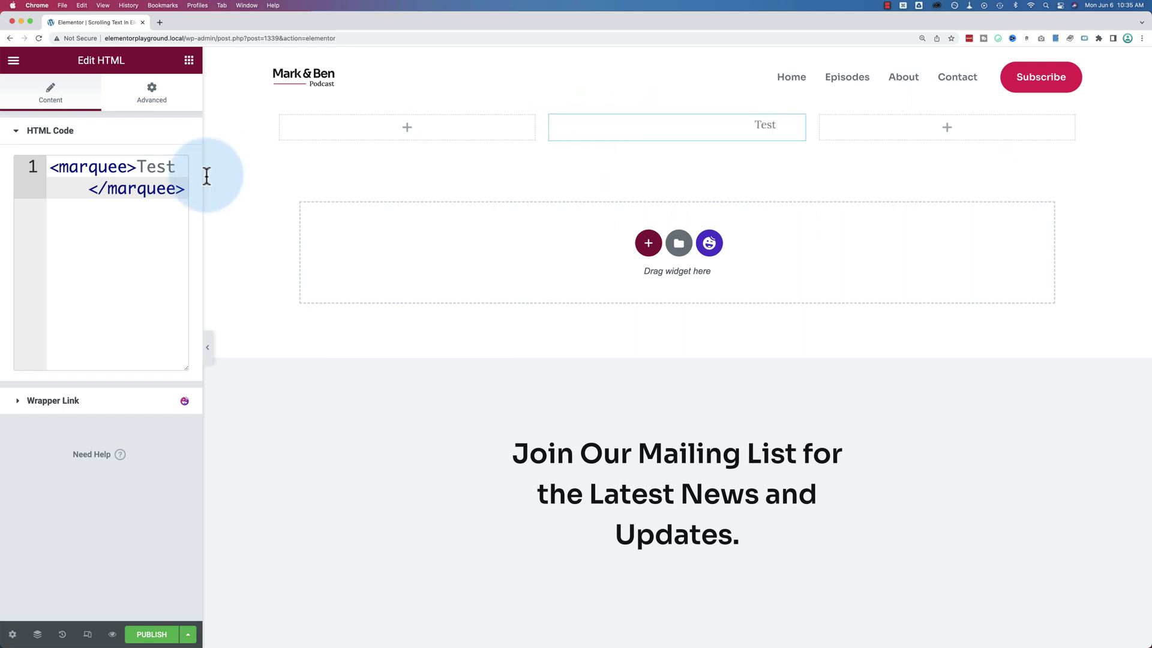
- Replace Test with "Local Weather: Sunshine Hurricane ☀ | News: 17 people landed on Mars today 🚀 | Stories: We like stories a lot! 📖"
{"action": "double_click", "coordinate": [166, 170]}
{"action": "type", "text": "Local Weather: Sunshine Hurricane ☀ | News: 17 people landed on Mars today 🚀 | Stories: We like stories a lot! 📖"}
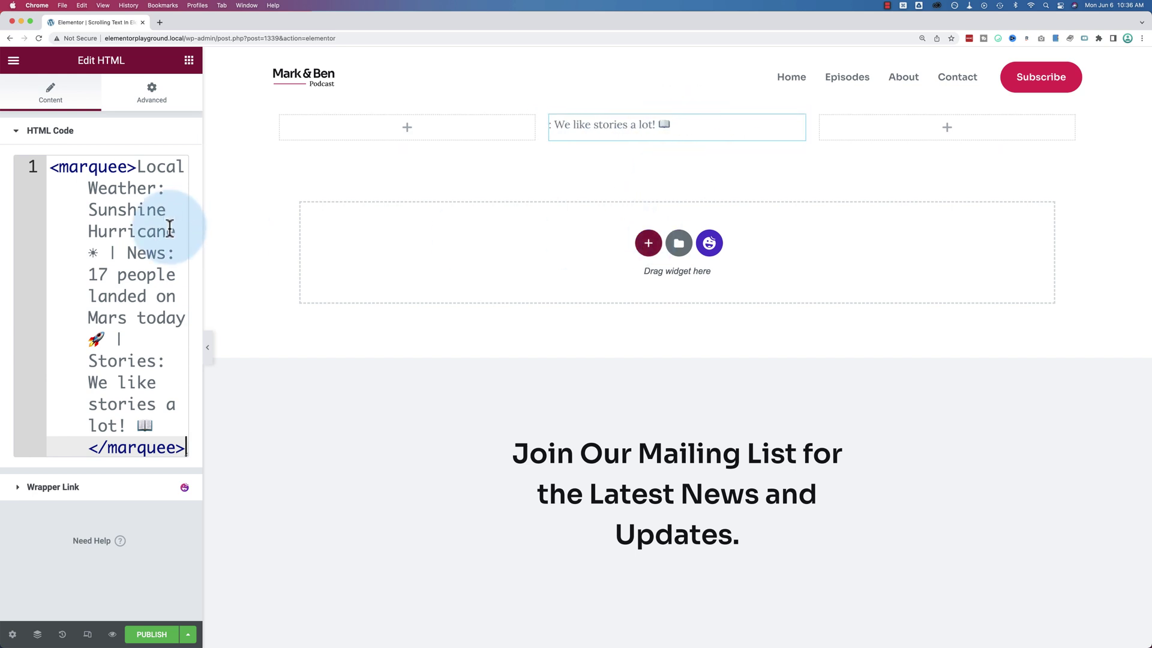
{"action": "left_click_drag", "start_coordinate": [138, 167], "coordinate": [146, 421]}
{"action": "left_click", "coordinate": [104, 339]}
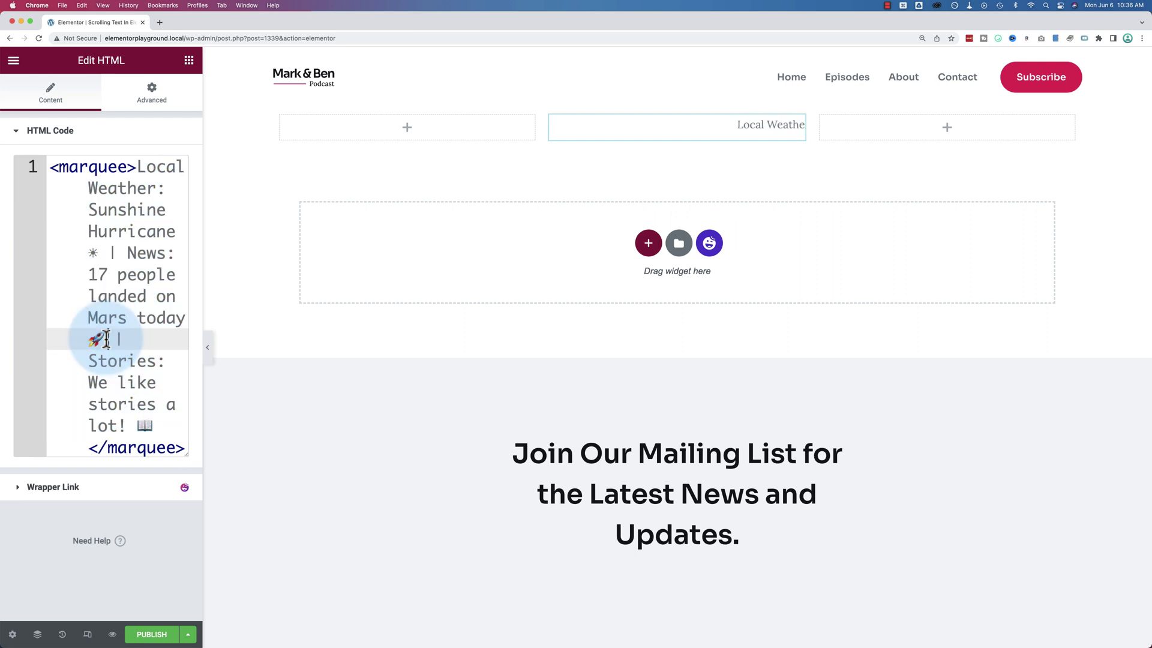
- Insert the unicorn emoji 🦄 from the JoyPixels emoji picker between "News" and its colon in the marquee text
{"action": "left_click", "coordinate": [998, 37]}
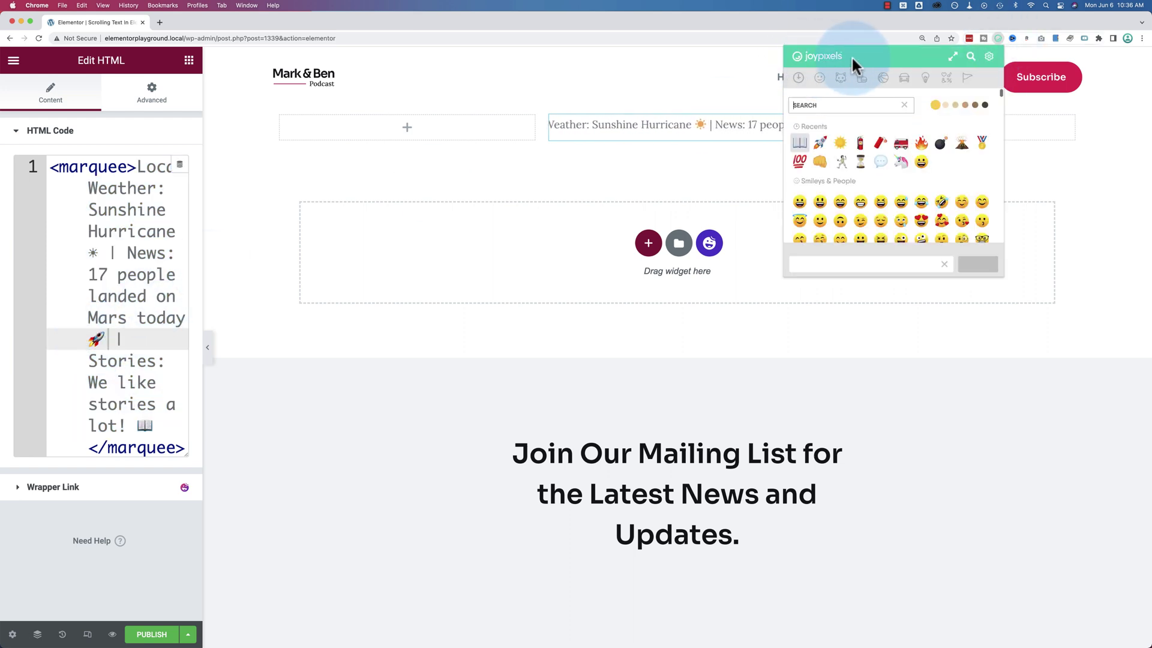
{"action": "left_click", "coordinate": [825, 108]}
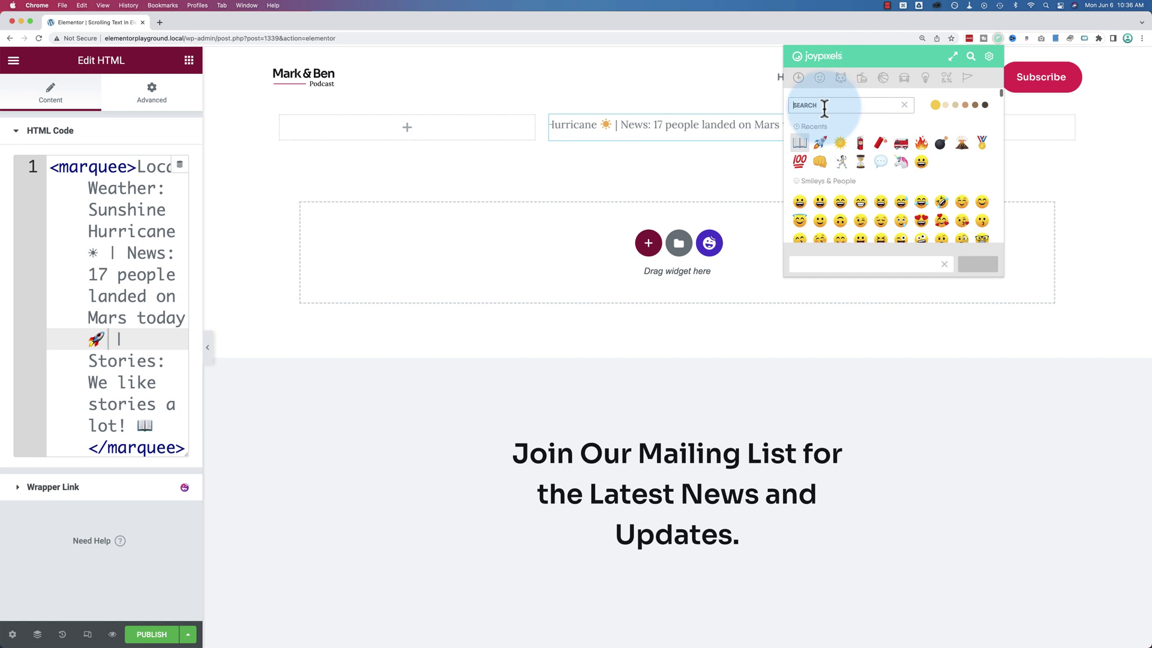
{"action": "left_click", "coordinate": [900, 161]}
{"action": "left_click", "coordinate": [153, 273]}
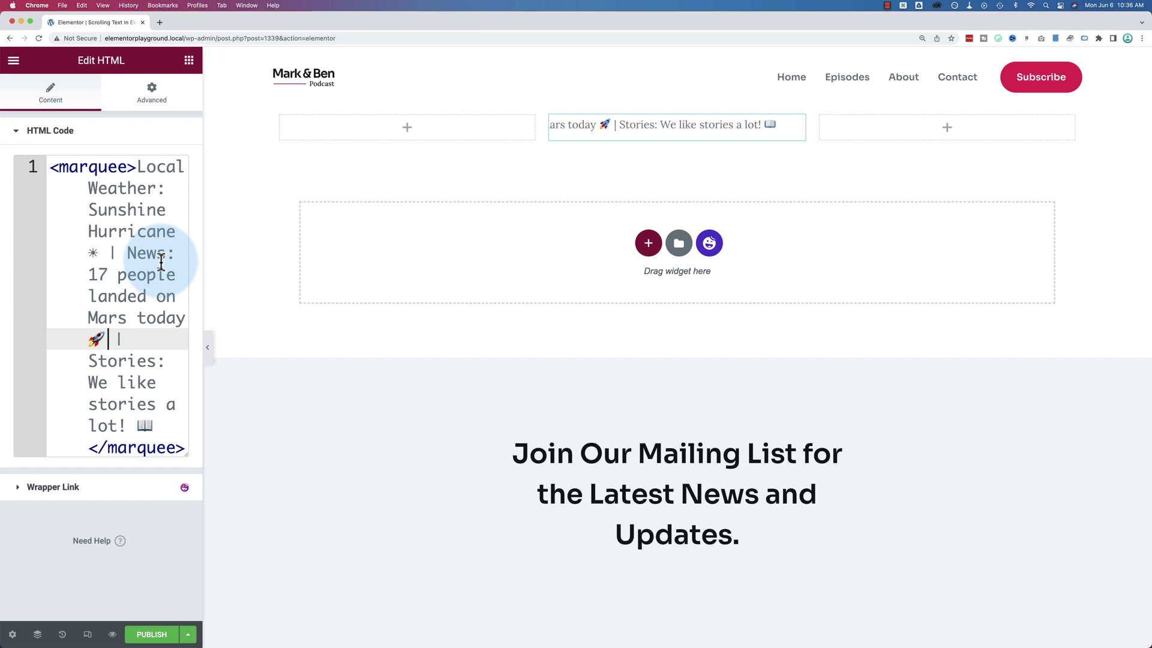
{"action": "left_click", "coordinate": [183, 252]}
{"action": "key", "text": "Left"}
{"action": "type", "text": "🦄"}
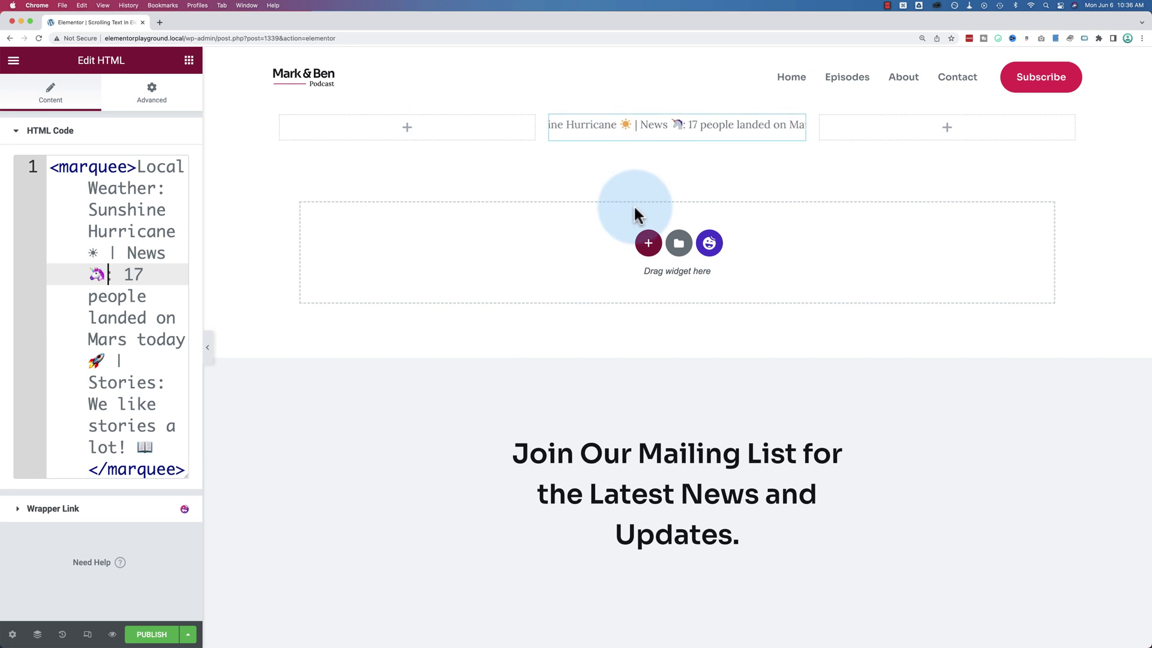
- Add the attribute direction="left" to the opening marquee tag
{"action": "left_click", "coordinate": [128, 168]}
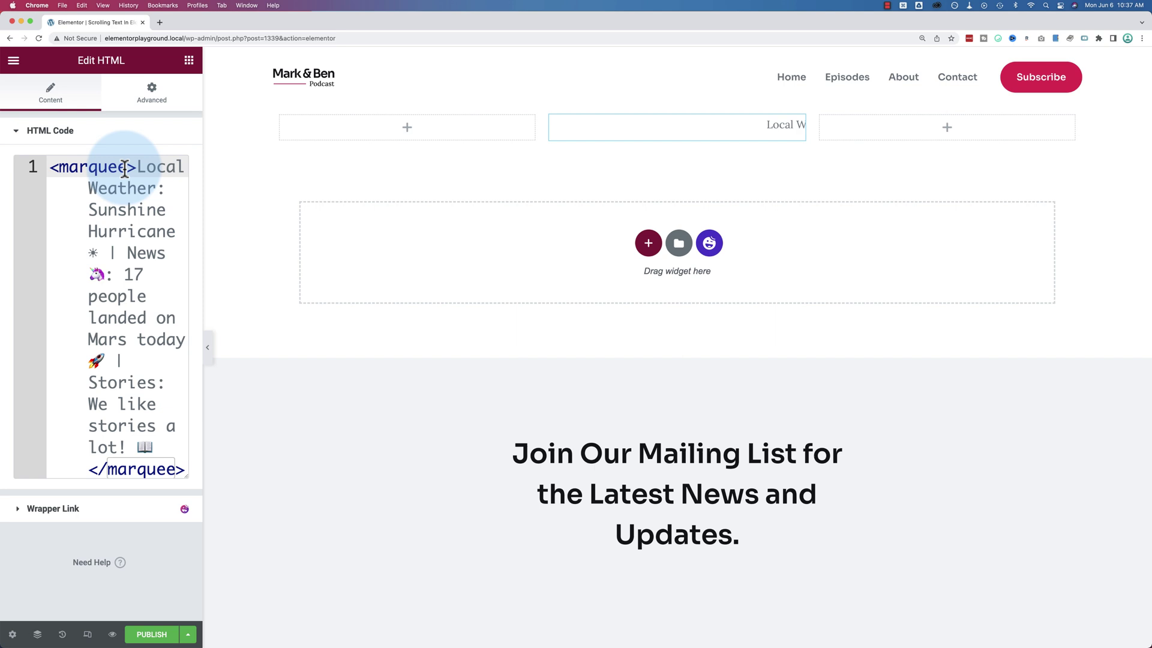
{"action": "type", "text": "direction=\""}
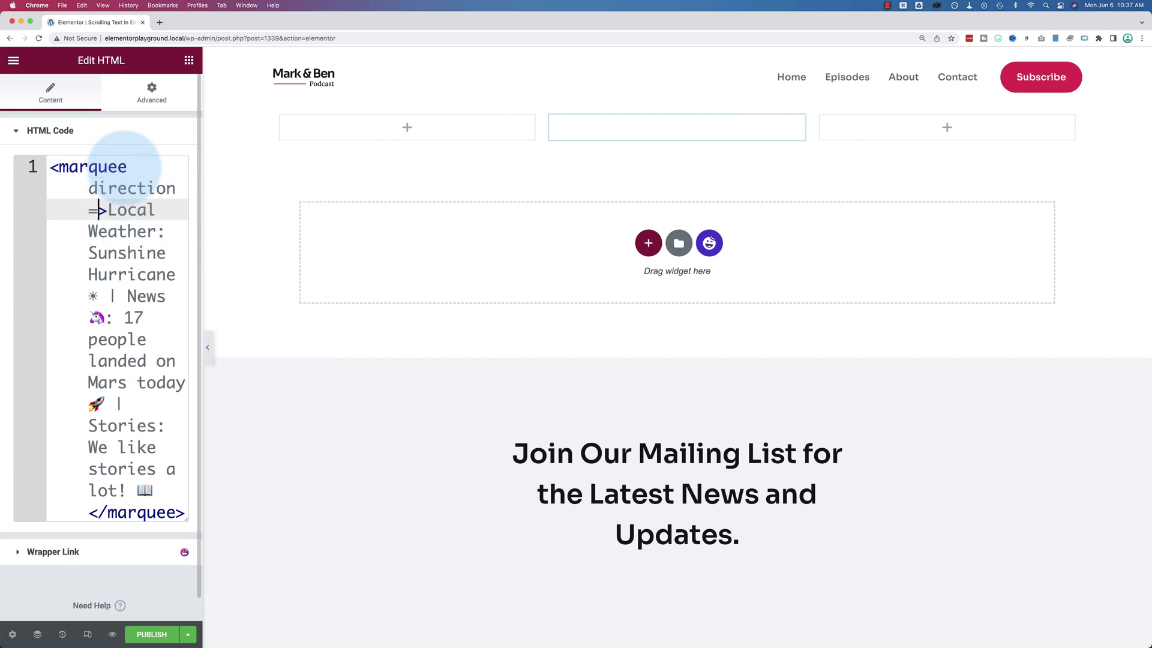
{"action": "left_click", "coordinate": [107, 209]}
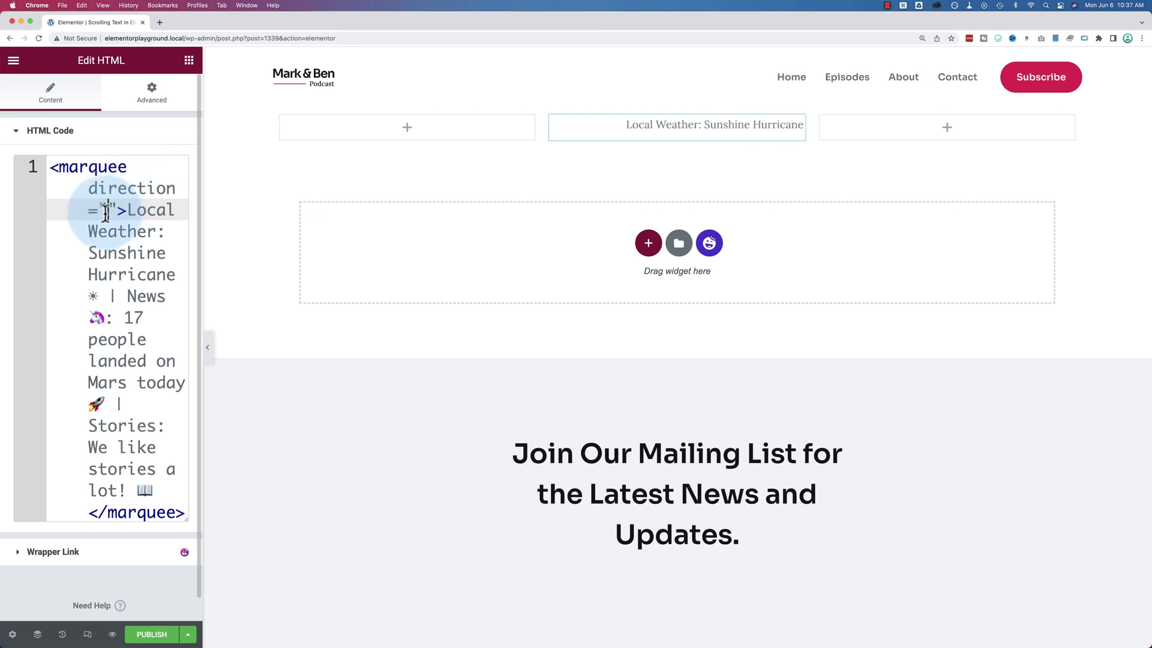
{"action": "type", "text": "left"}
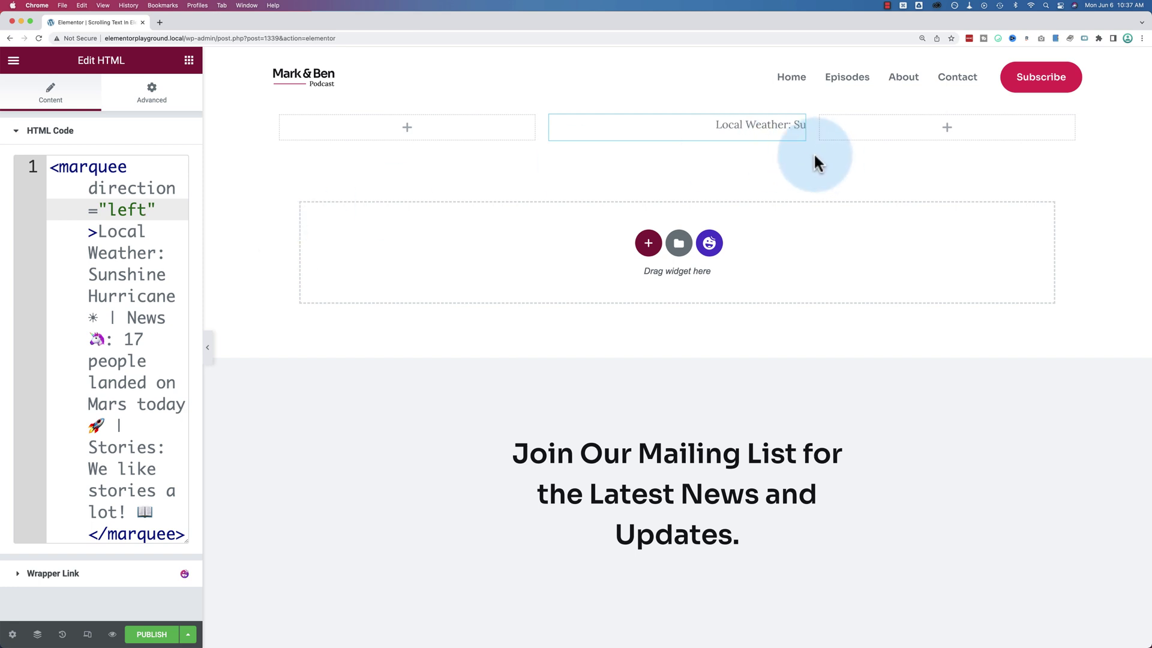
- Try the marquee's direction attribute with the value "right" and with "up"
{"action": "double_click", "coordinate": [122, 211]}
{"action": "type", "text": "right"}
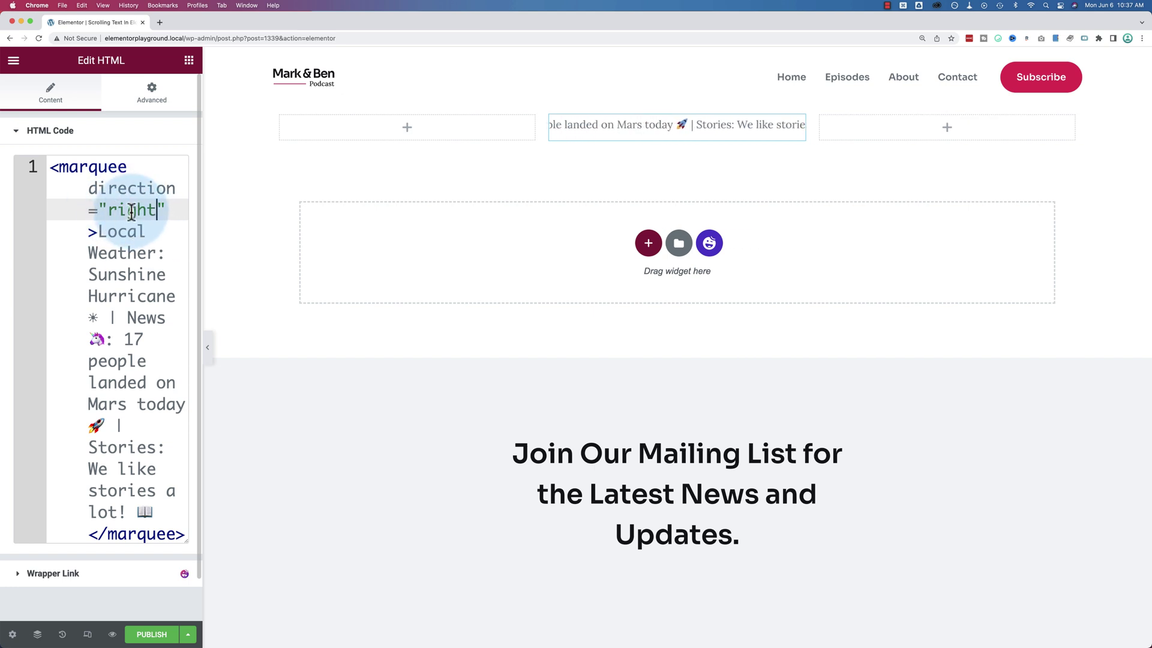
{"action": "type", "text": "up"}
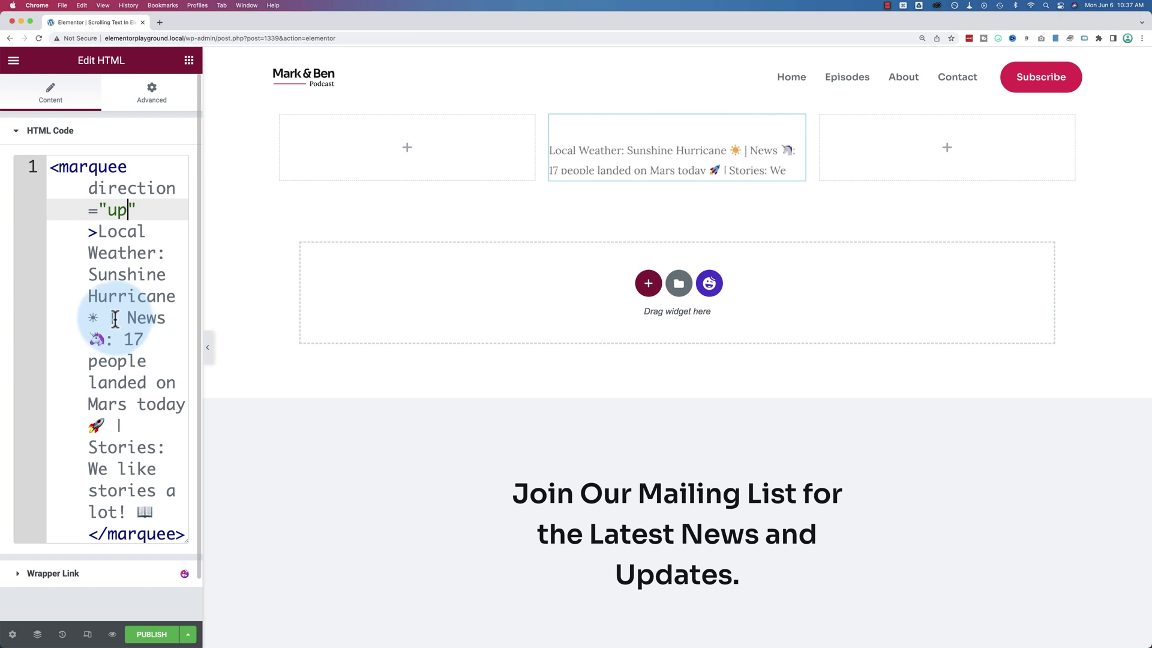
- Replace both pipe separators in the marquee text with <br> tags, so weather, news and stories sit on separate lines
{"action": "left_click_drag", "start_coordinate": [114, 318], "coordinate": [107, 318]}
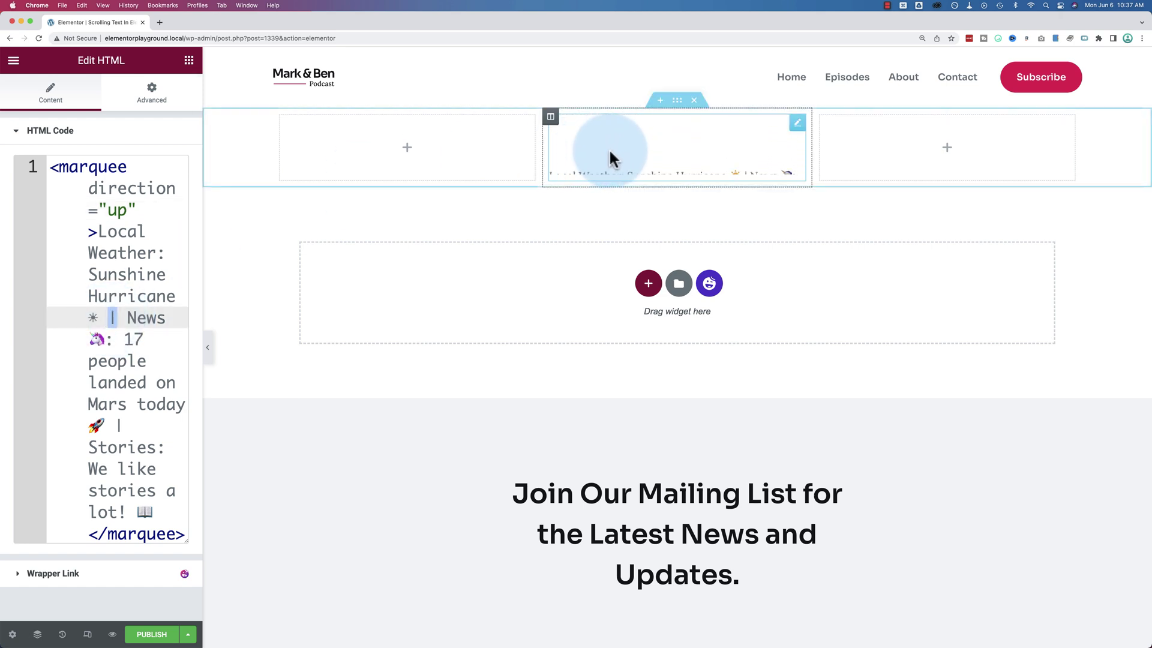
{"action": "left_click", "coordinate": [126, 322]}
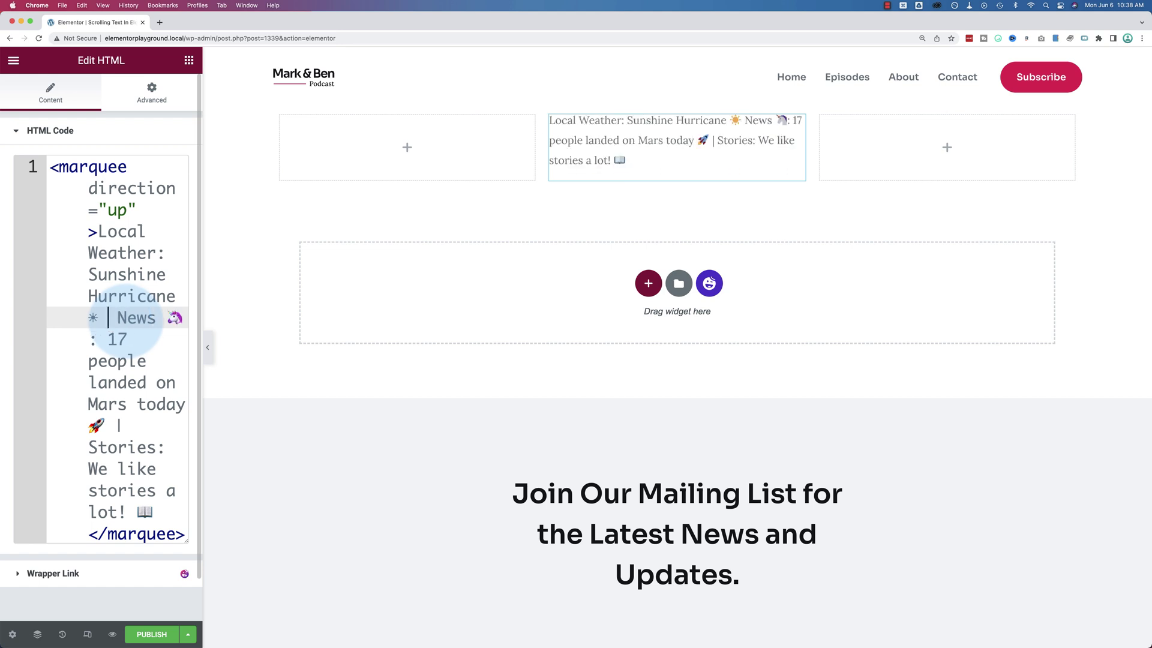
{"action": "type", "text": "<br"}
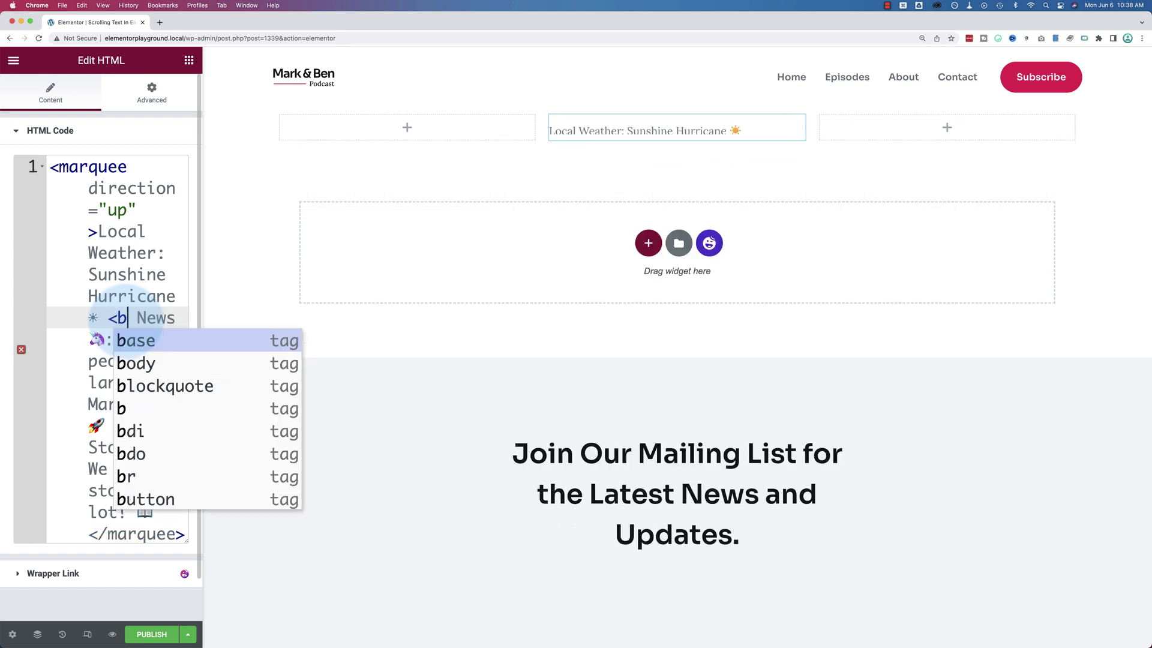
{"action": "key", "text": "Escape"}
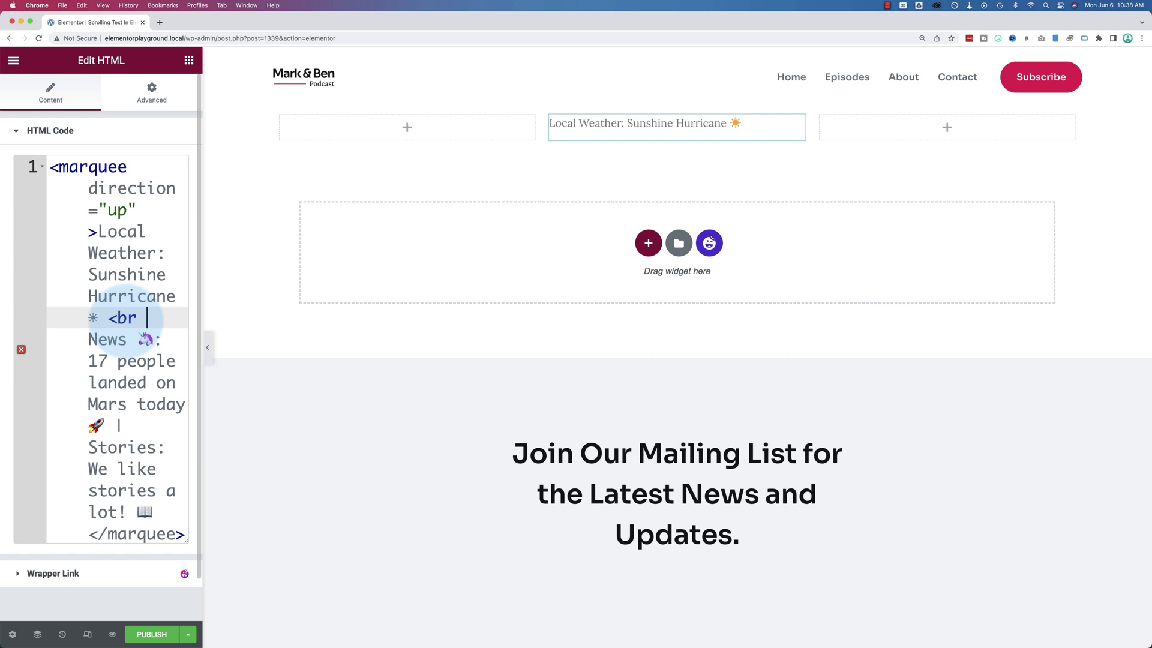
{"action": "type", "text": "/>"}
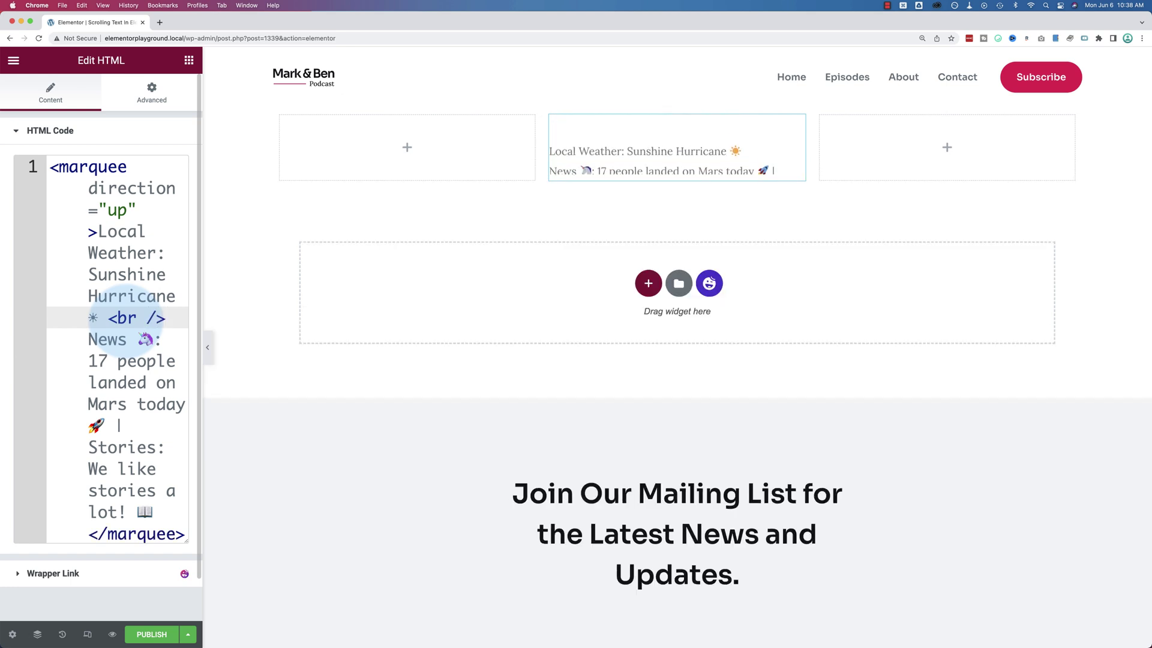
{"action": "key", "text": "Left"}
{"action": "key", "text": "BackSpace"}
{"action": "key", "text": "BackSpace"}
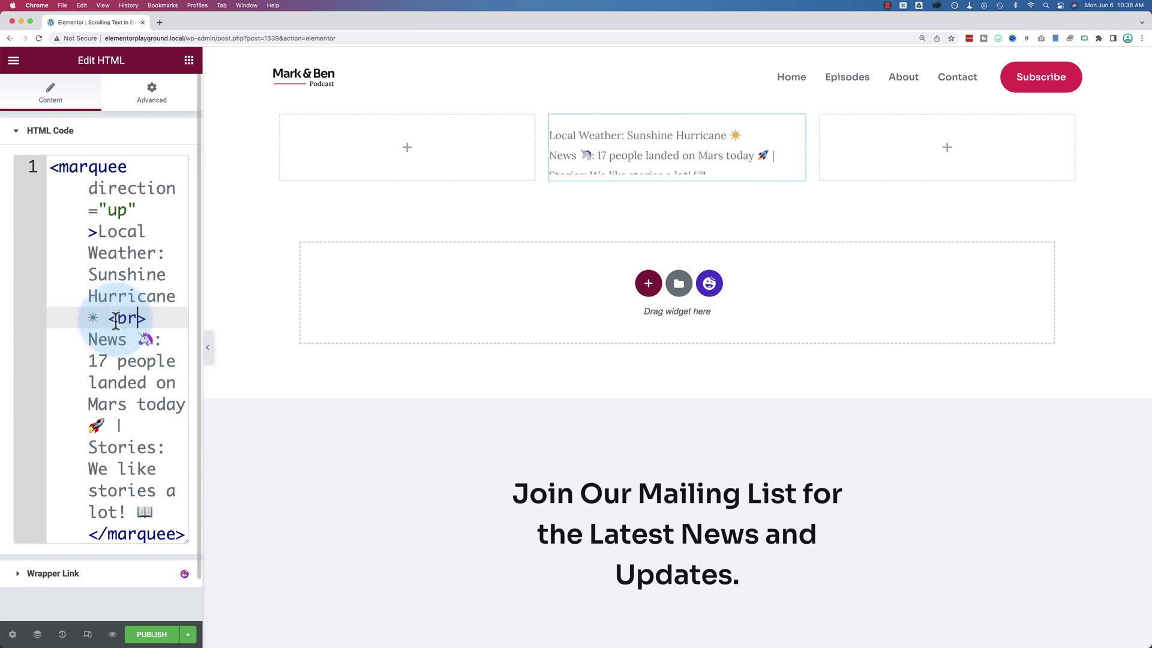
{"action": "left_click", "coordinate": [126, 425]}
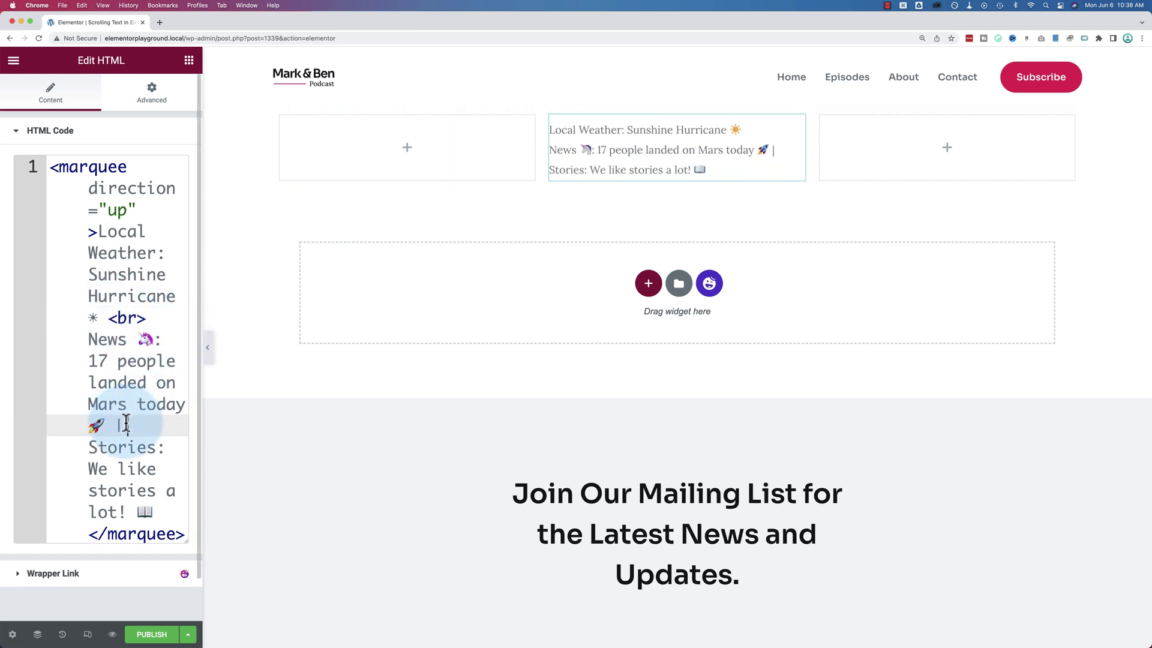
{"action": "key", "text": "BackSpace"}
{"action": "type", "text": "<br>"}
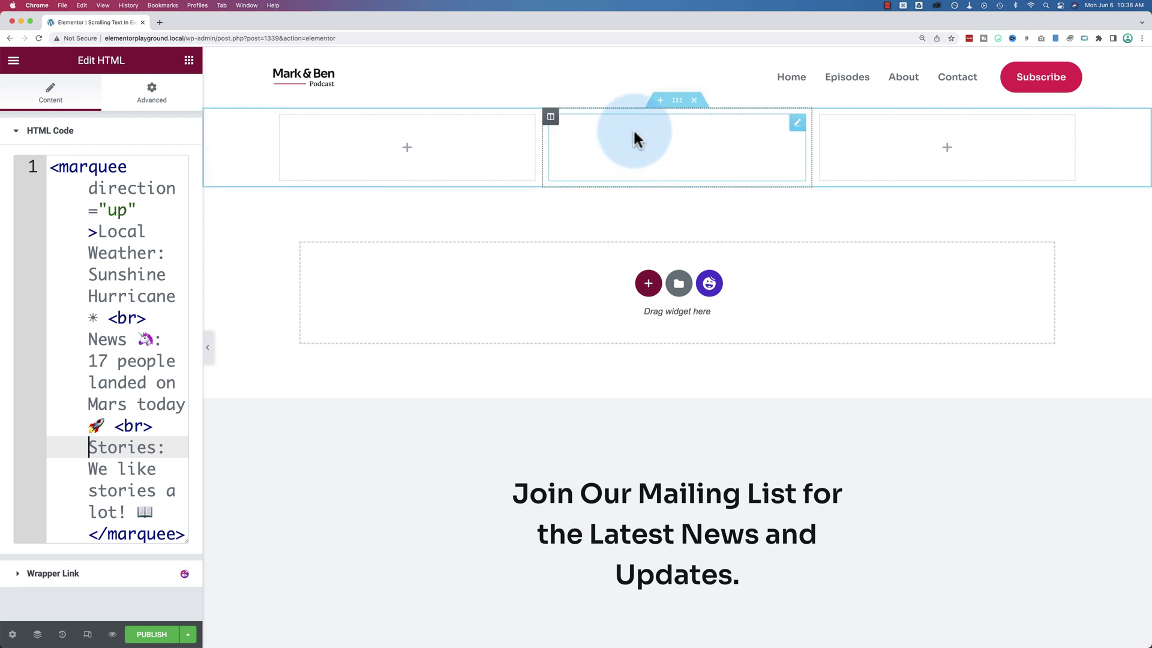
- Try the marquee's direction as "down" and return it to "left"
{"action": "double_click", "coordinate": [116, 211]}
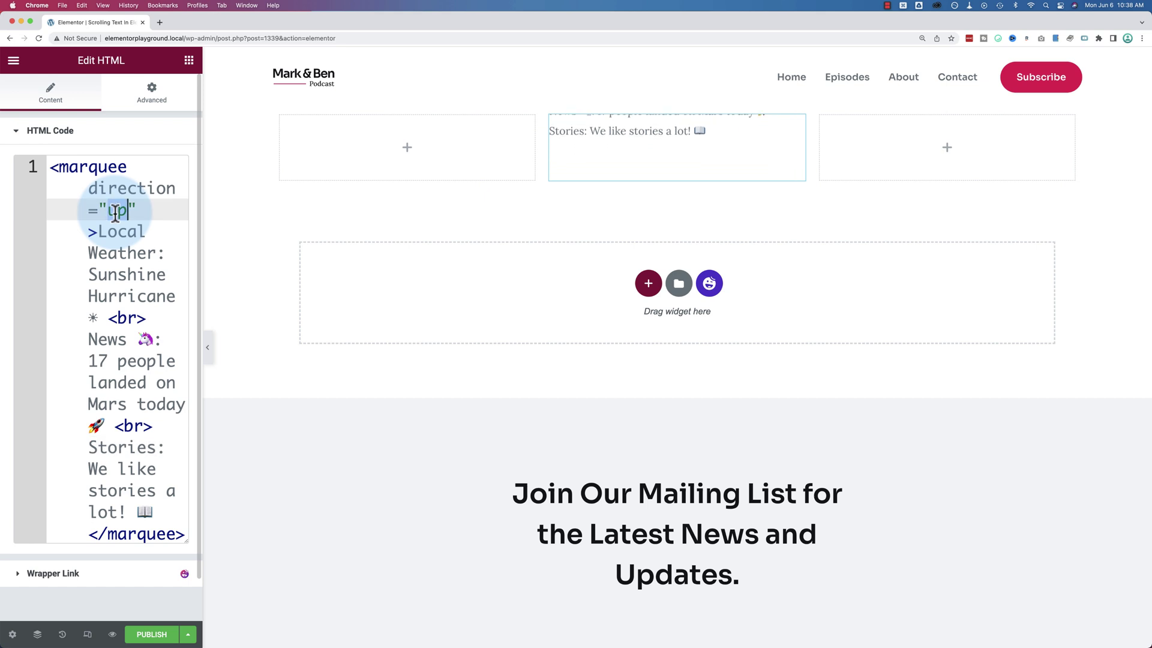
{"action": "type", "text": "down"}
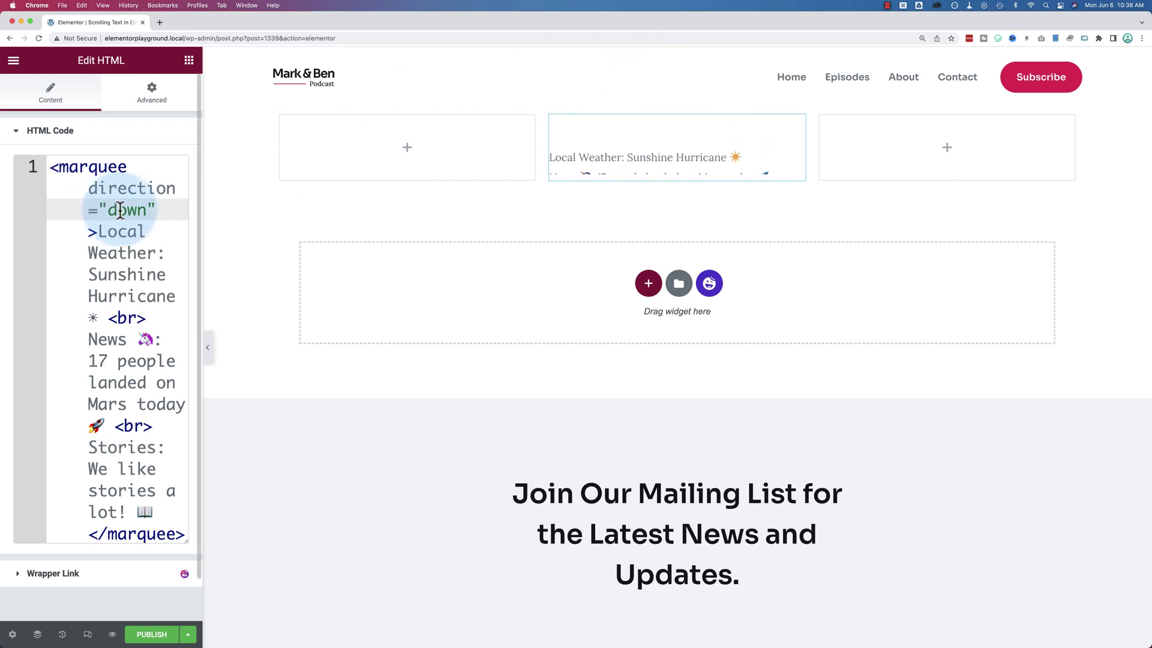
{"action": "type", "text": "left"}
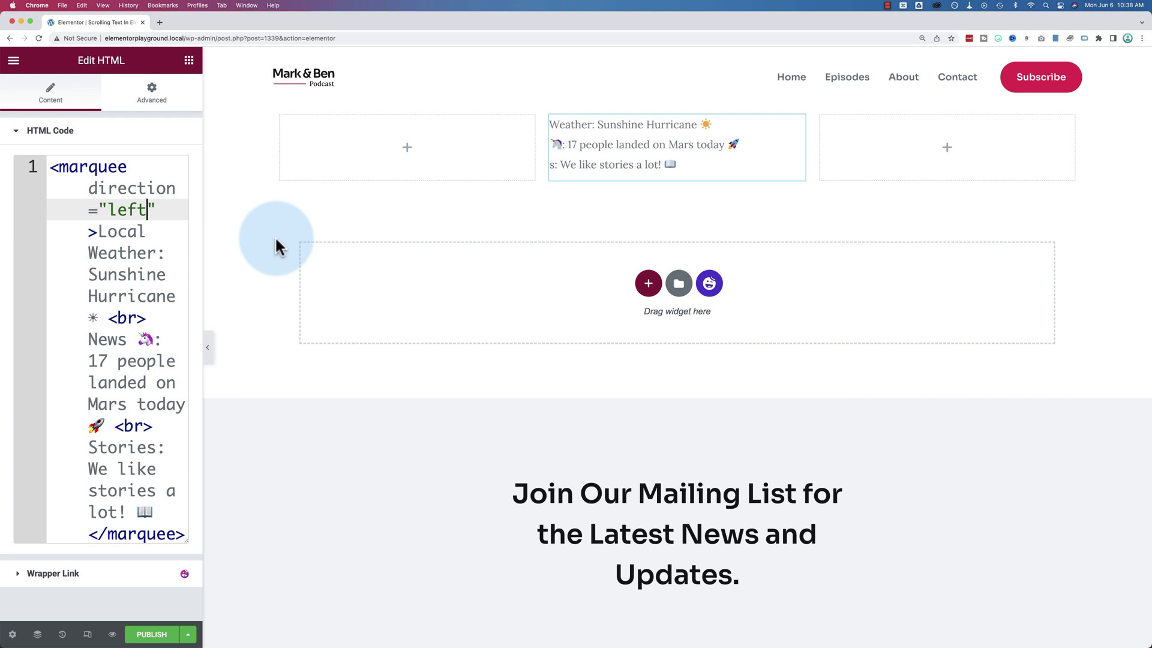
- Change both <br> tags in the marquee text back to pipe separators
{"action": "left_click", "coordinate": [150, 318]}
{"action": "left_click_drag", "start_coordinate": [149, 318], "coordinate": [110, 321]}
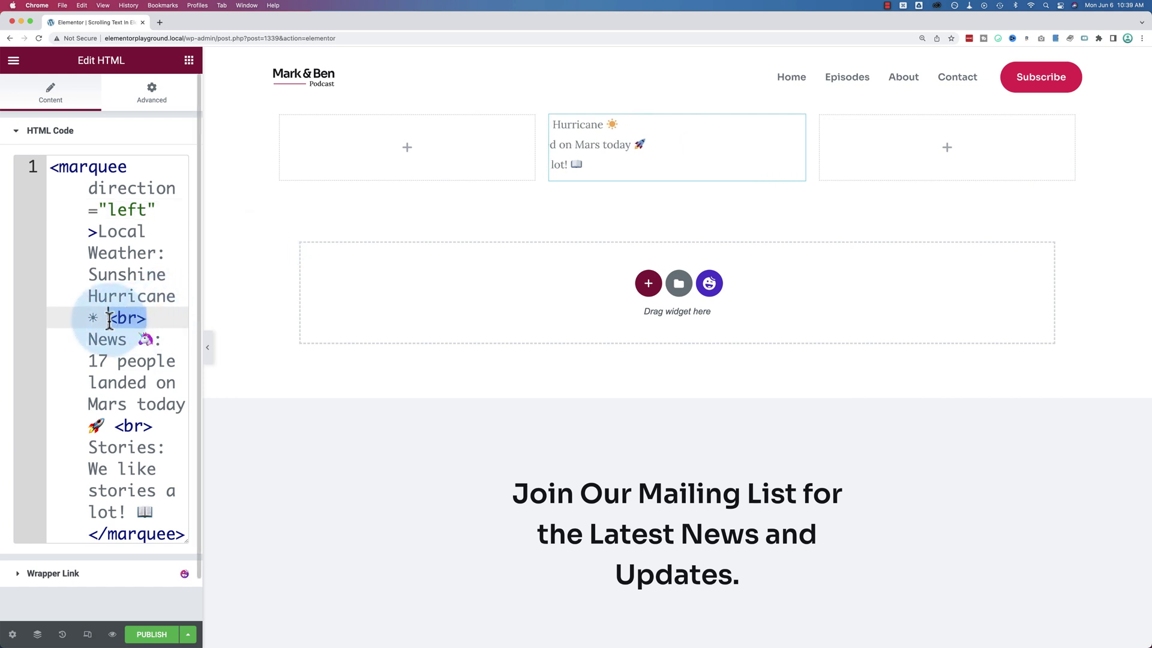
{"action": "key", "text": "BackSpace"}
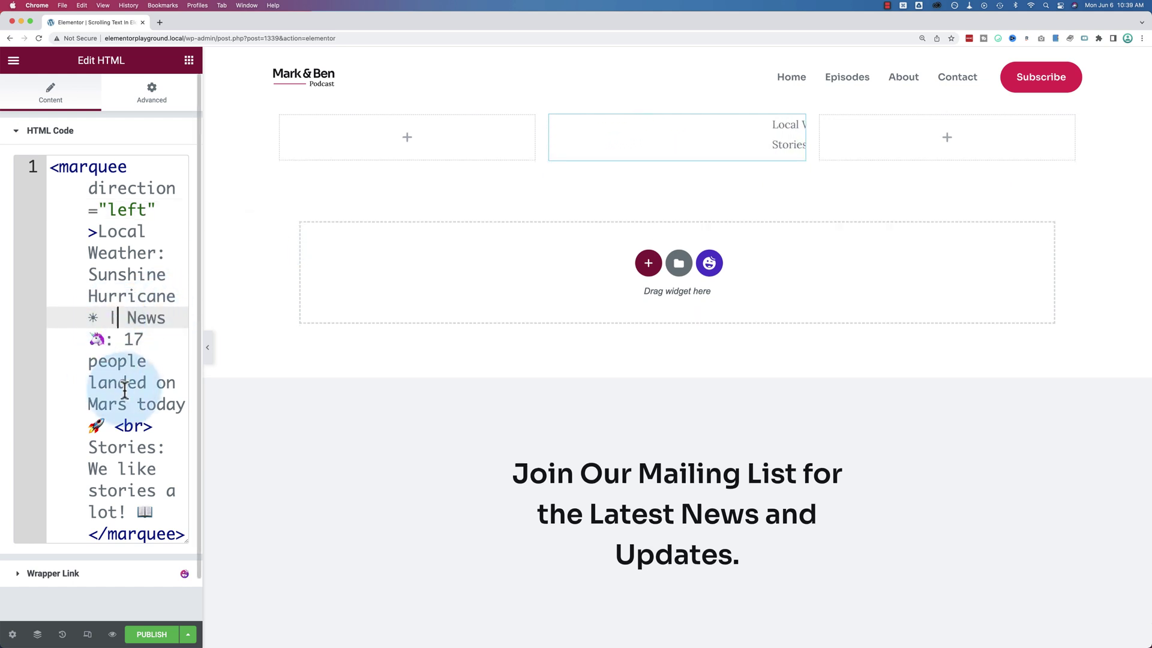
{"action": "left_click_drag", "start_coordinate": [153, 426], "coordinate": [114, 426]}
{"action": "key", "text": "BackSpace"}
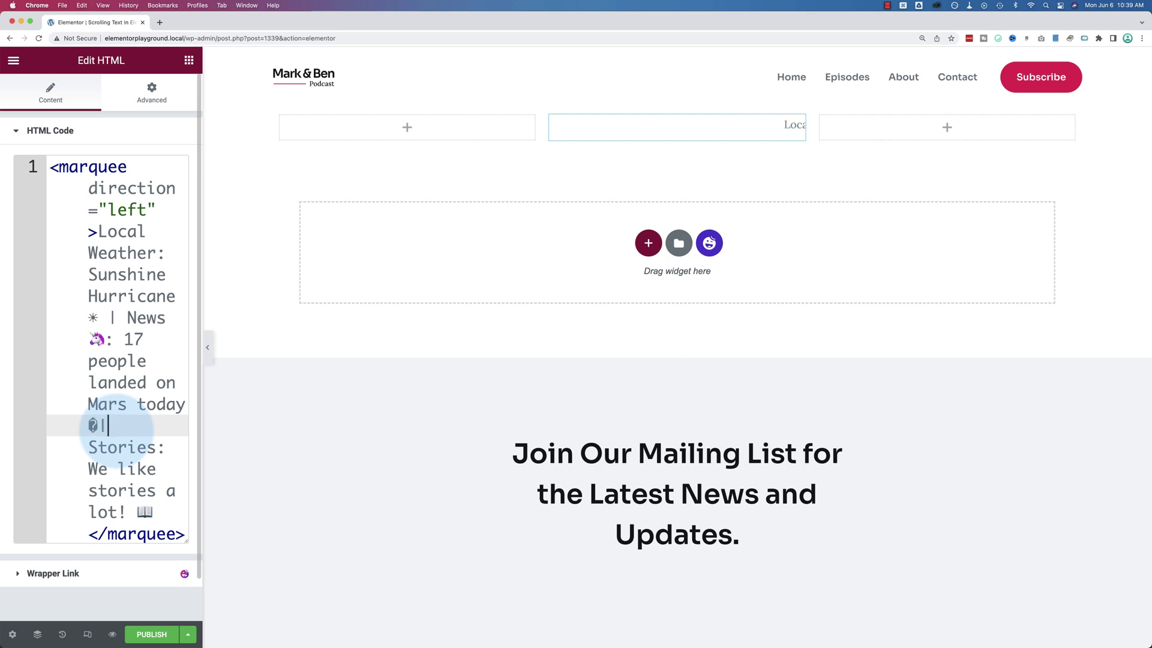
{"action": "key", "text": "BackSpace"}
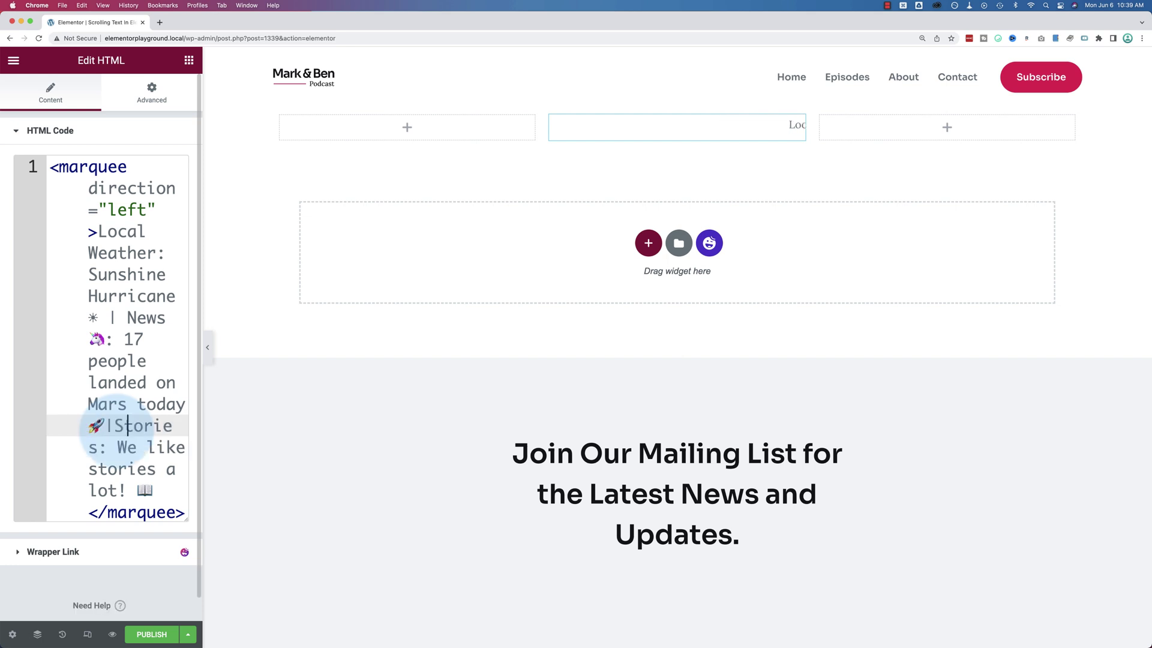